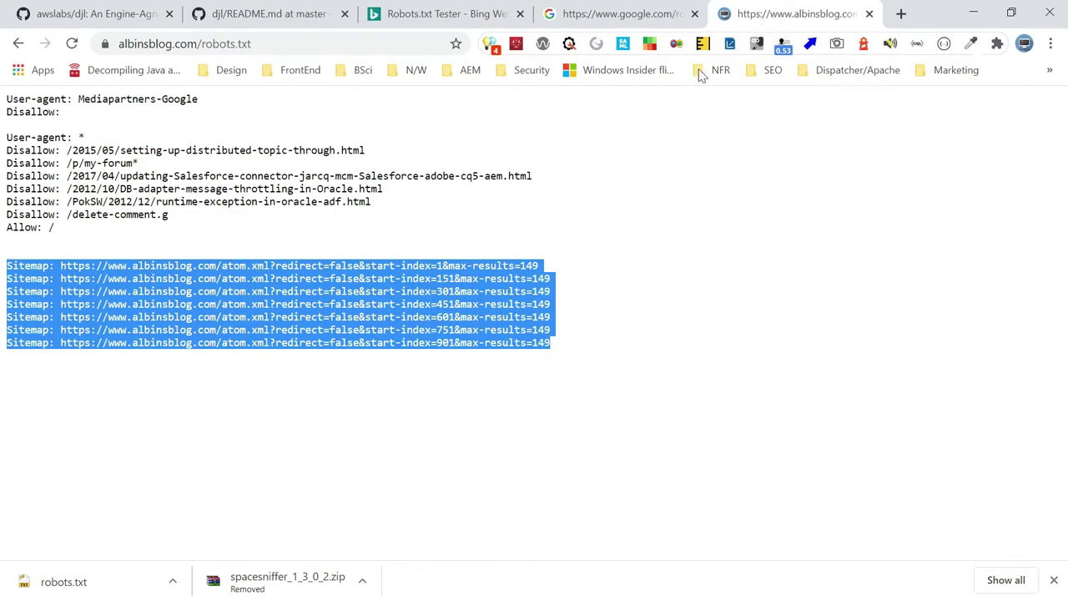
Review albinsblog.com's User-agent, Disallow/Allow and Sitemap lines, then bring up google.com's robots.txt.
click(276, 42)
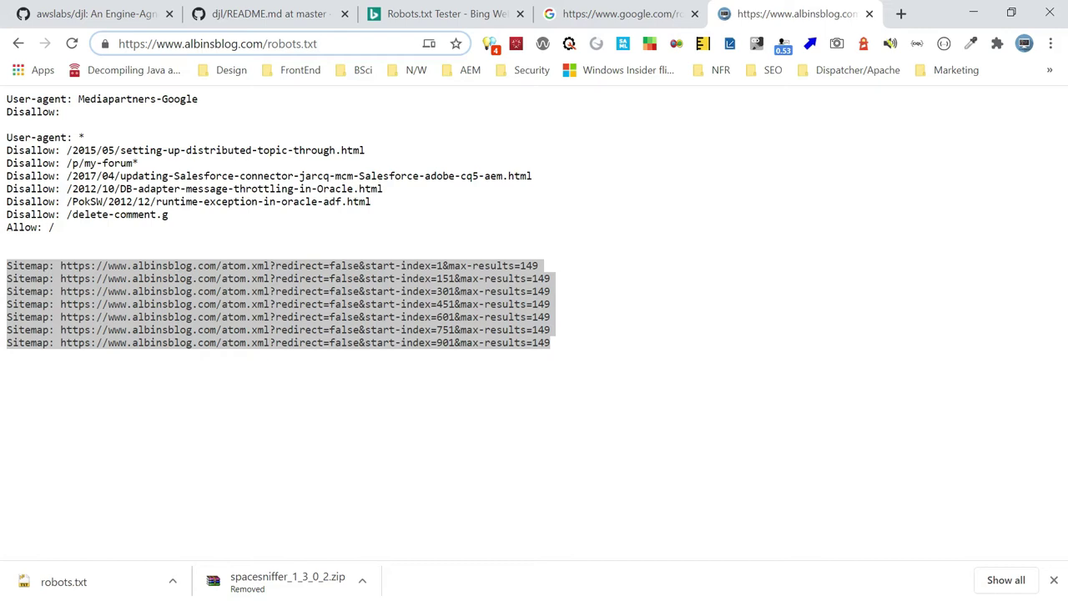
click(200, 192)
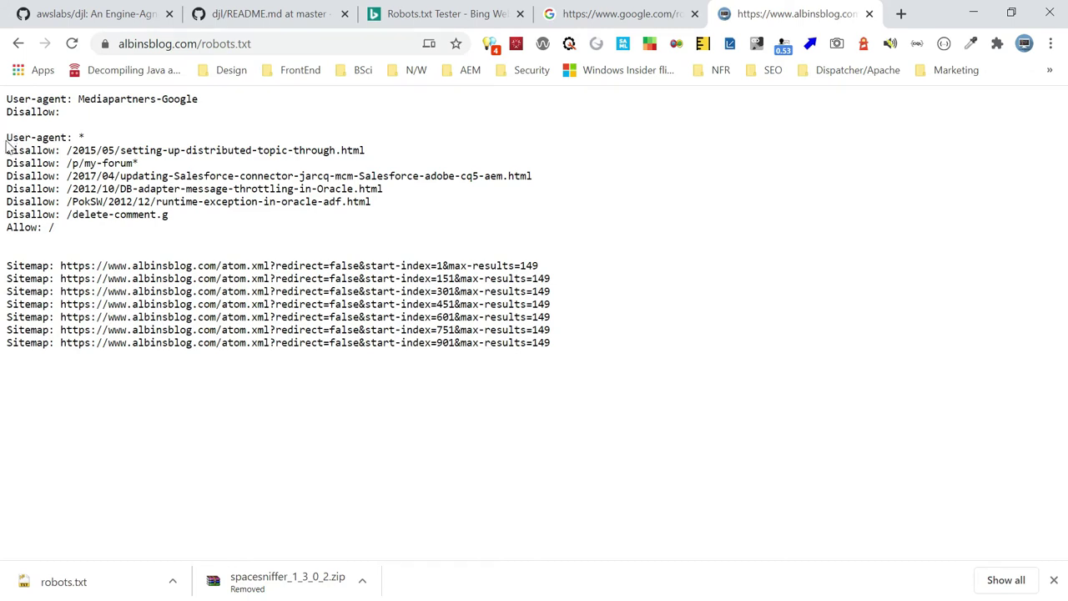
drag(7, 136, 103, 140)
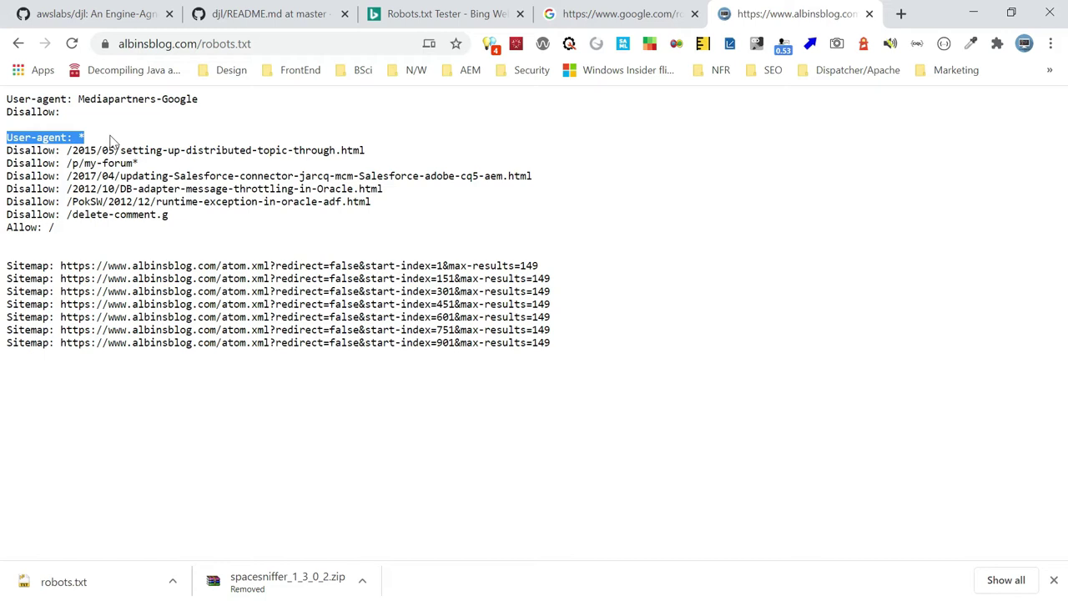
drag(55, 229, 7, 151)
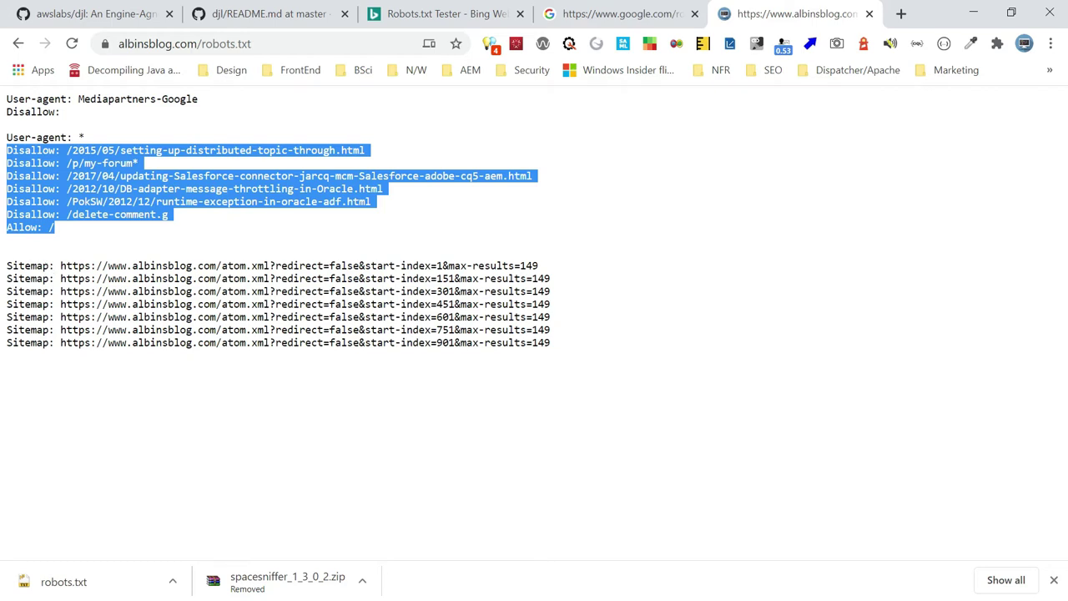
click(58, 235)
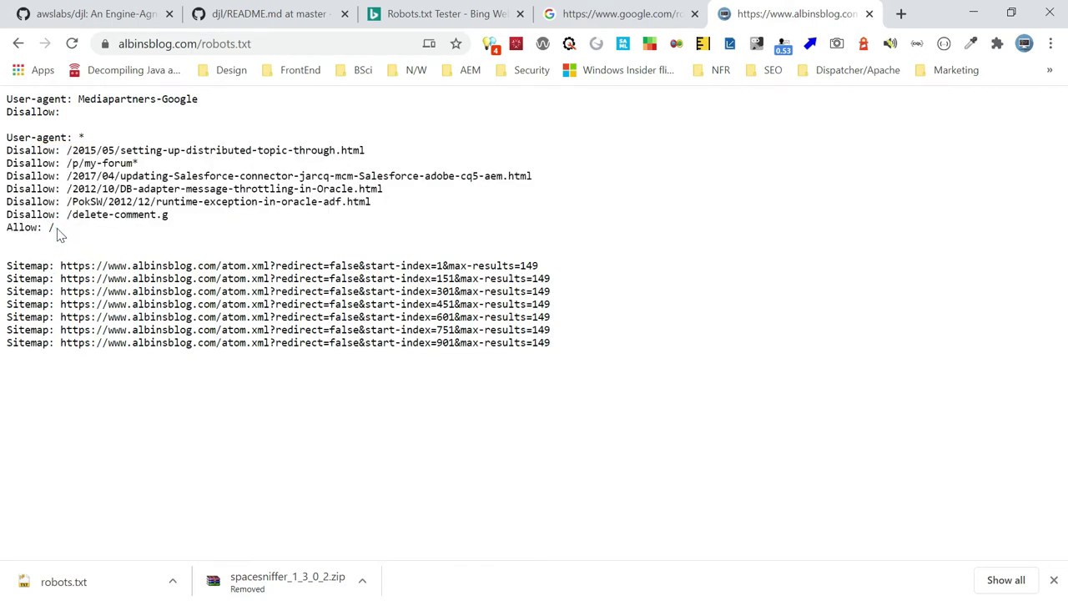
drag(58, 234, 7, 235)
mouse_move(557, 343)
mouse_down()
mouse_move(4, 282)
mouse_move(4, 271)
mouse_up()
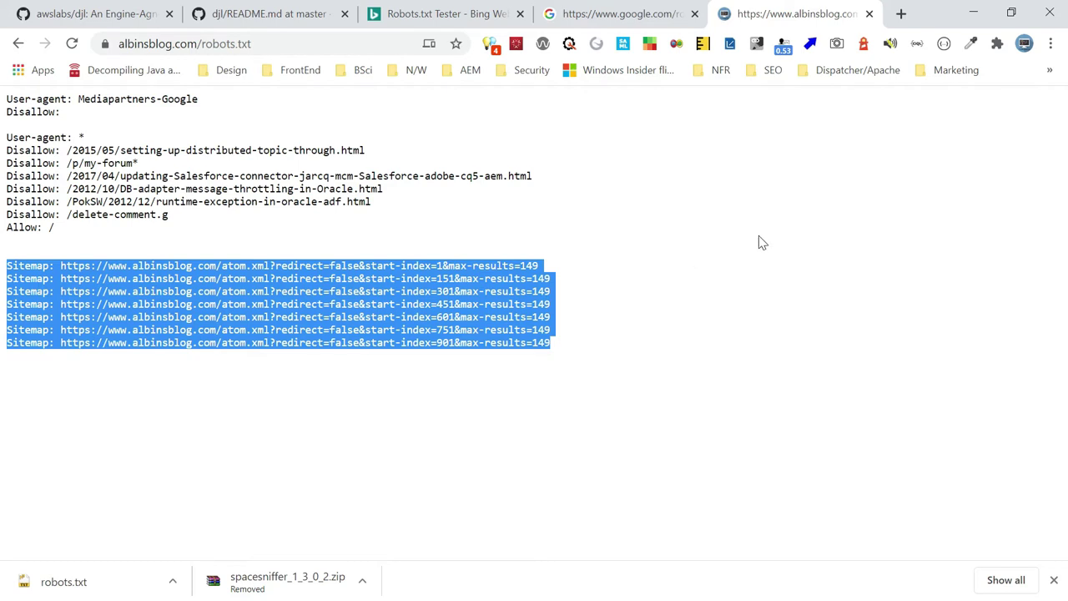
click(575, 20)
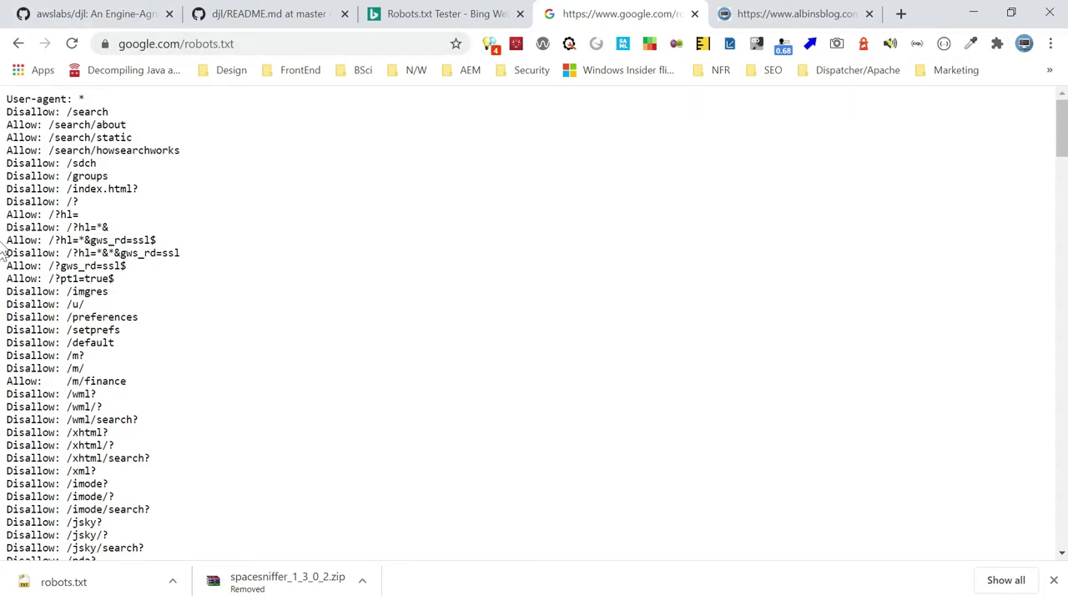
scroll(4, 255, down, 6)
scroll(3, 255, down, 10)
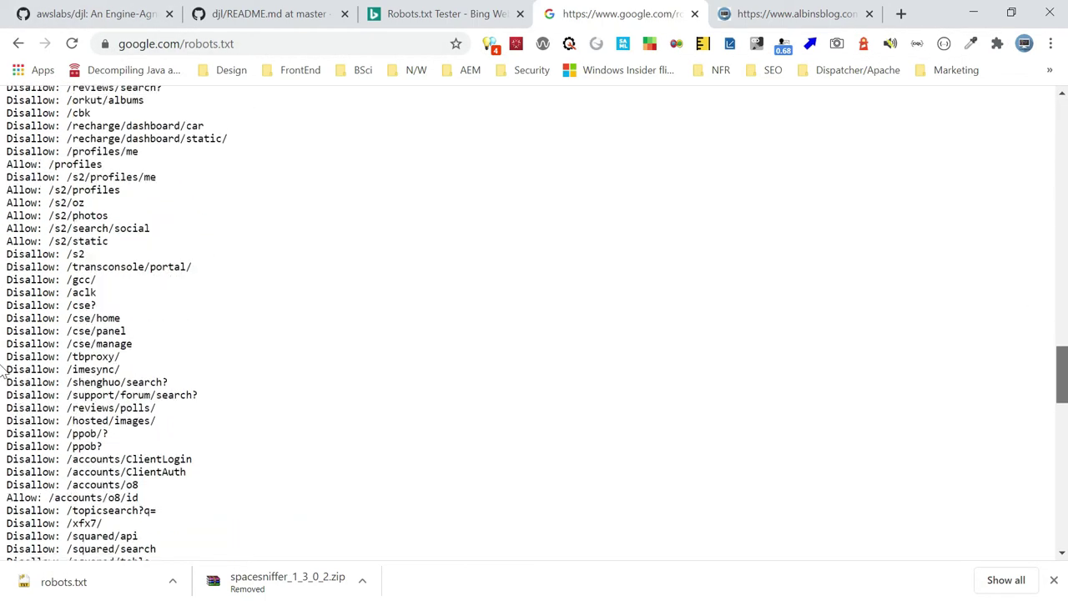
scroll(4, 334, down, 10)
scroll(4, 555, down, 10)
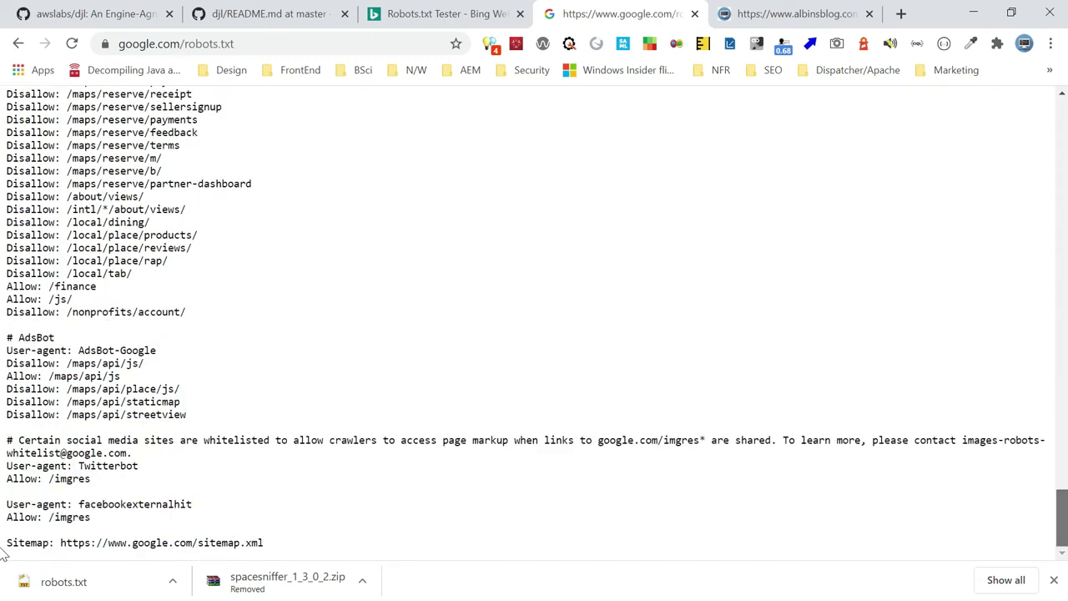
drag(1062, 517, 1052, 102)
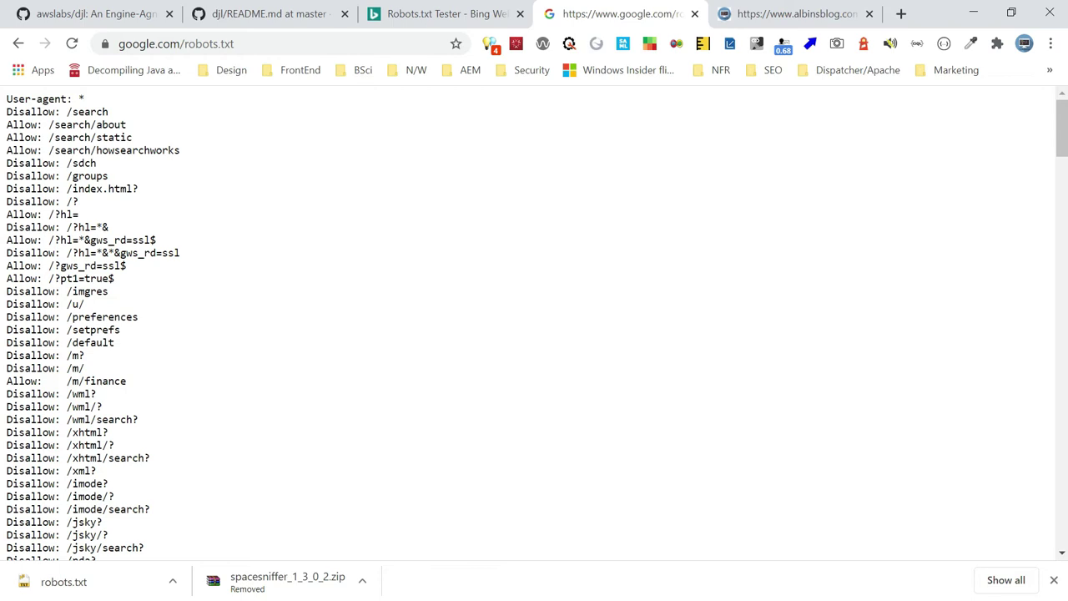
Scroll through all 20 lines of albinsblog.com's robots.txt in the Tester, back to Test URL.
click(421, 23)
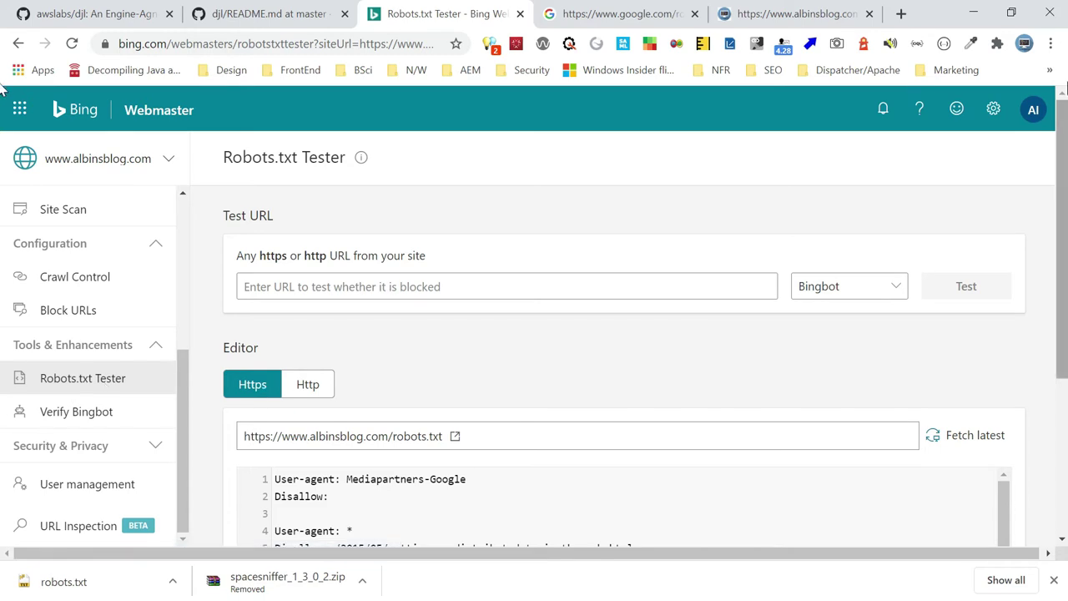
scroll(6, 251, down, 3)
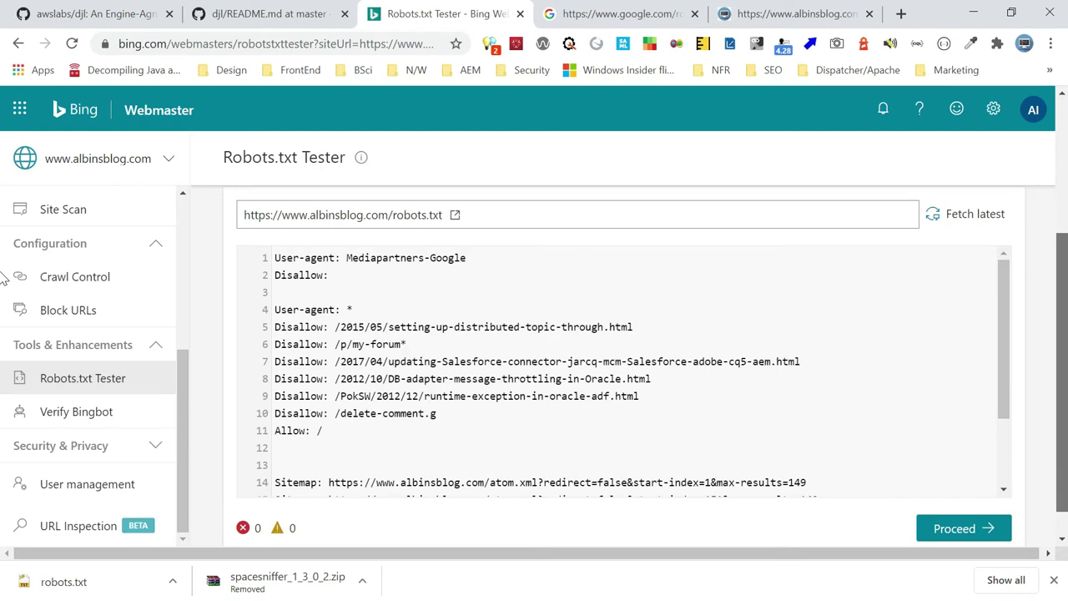
scroll(5, 280, up, 1)
scroll(1064, 265, down, 1)
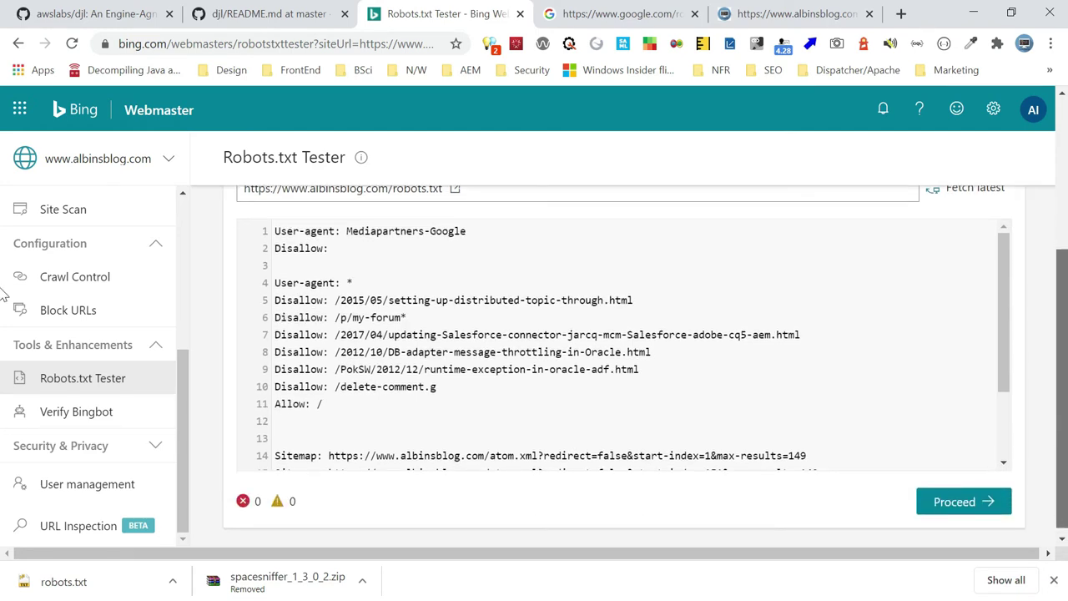
scroll(1064, 266, up, 1)
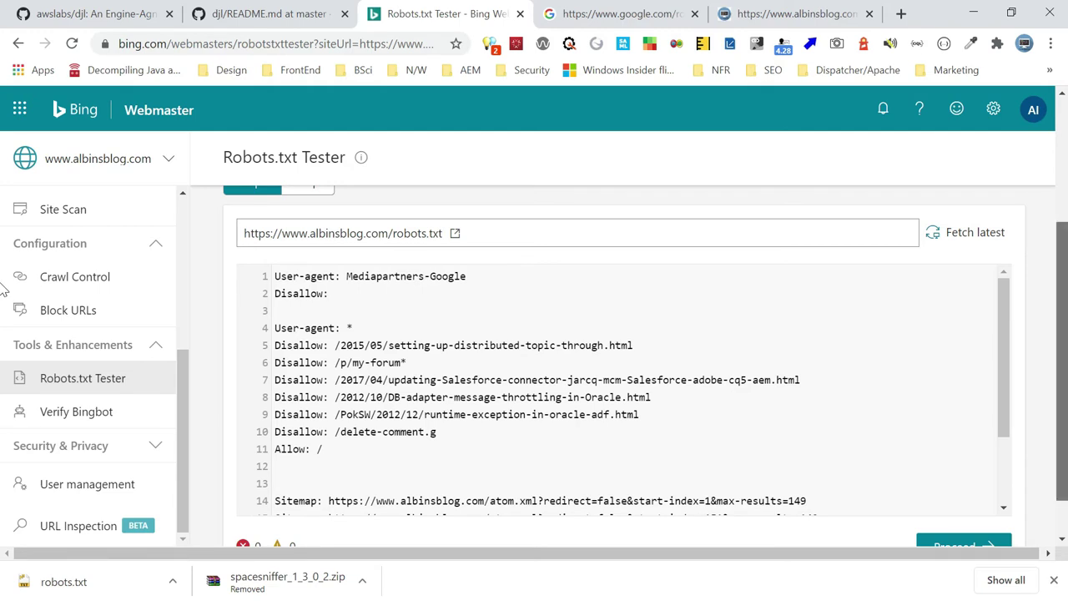
scroll(4, 333, down, 1)
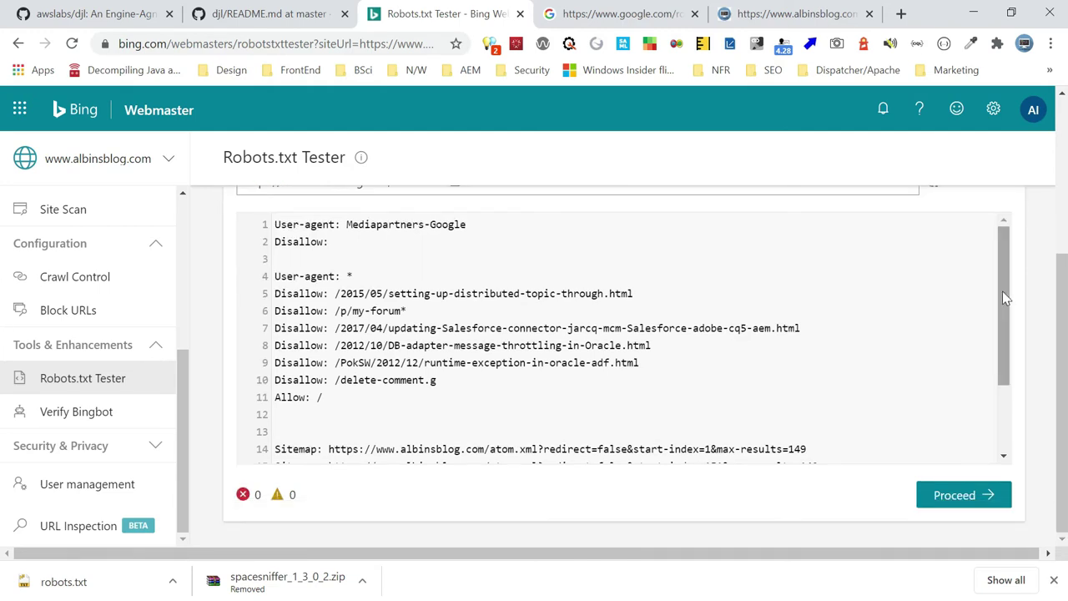
drag(1002, 291, 1003, 382)
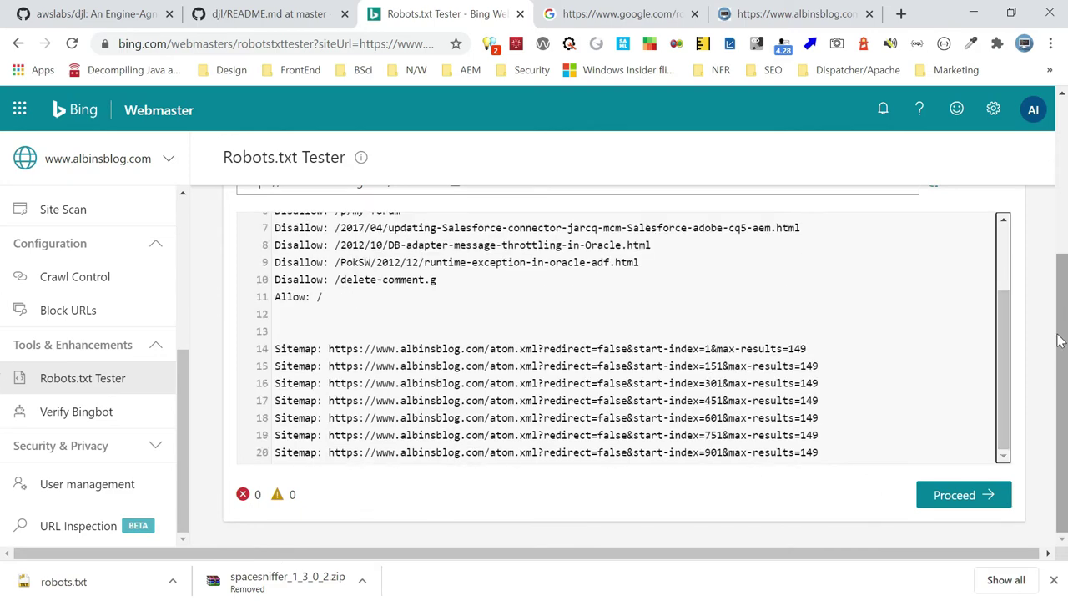
drag(1062, 341, 1061, 226)
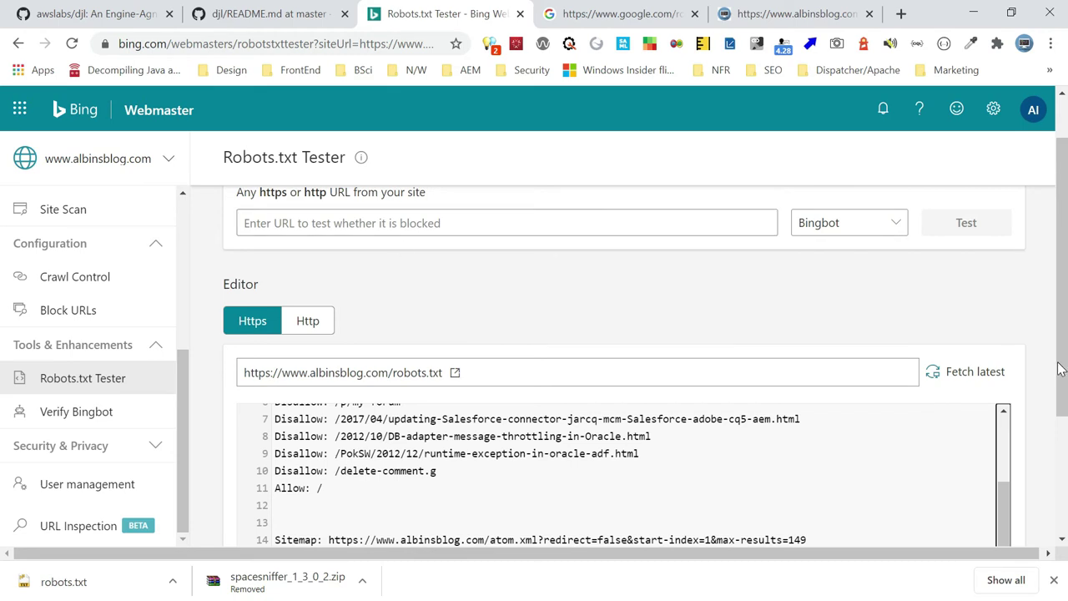
scroll(1061, 250, up, 1)
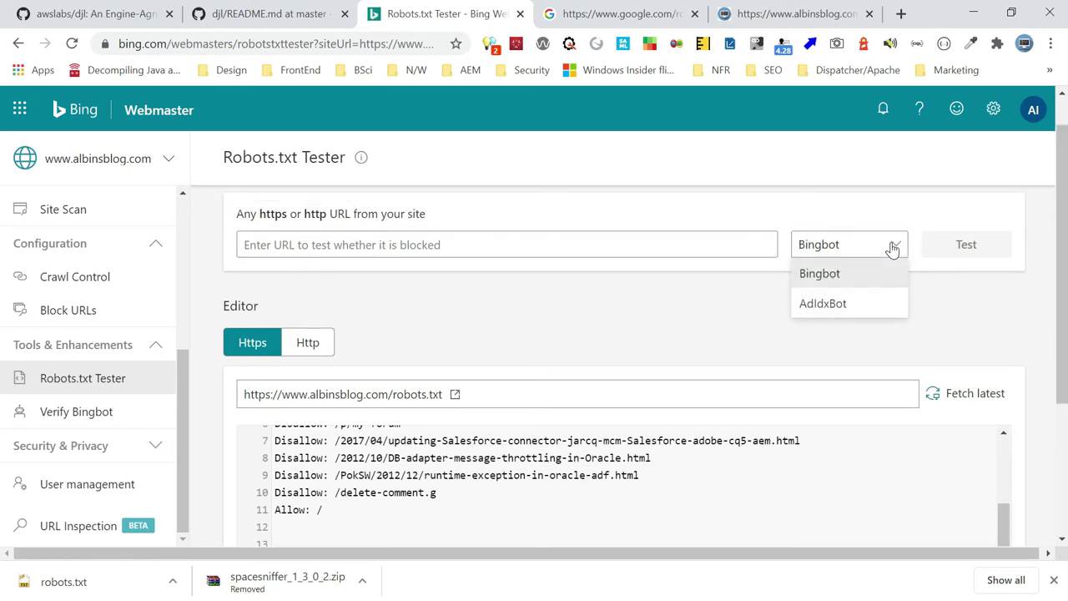
Test the runtime-exception-in-oracle-adf URL and locate blocking line 9 in the editor.
click(664, 245)
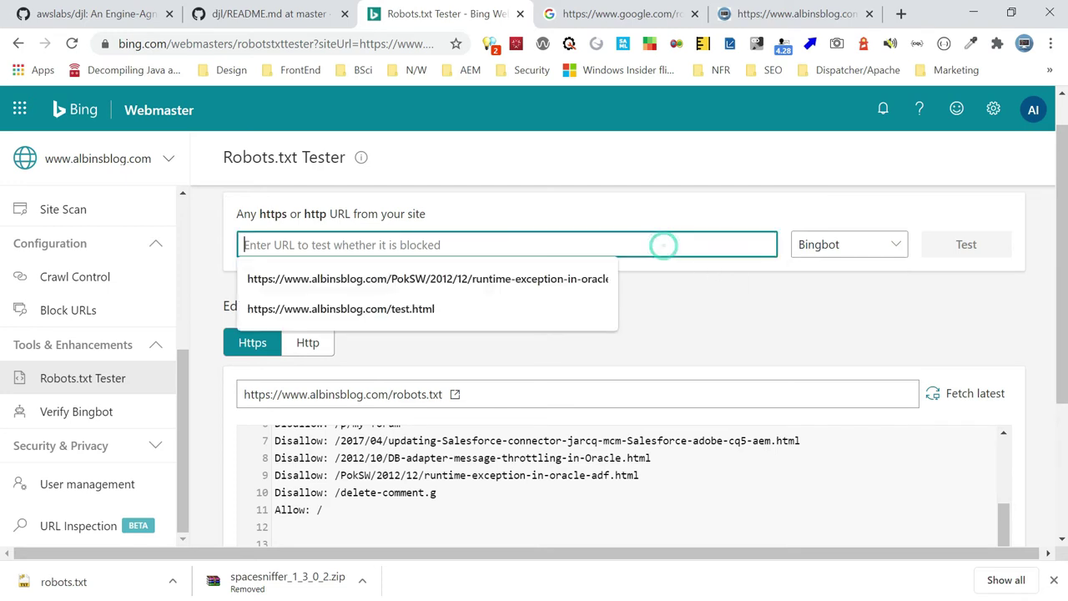
click(477, 278)
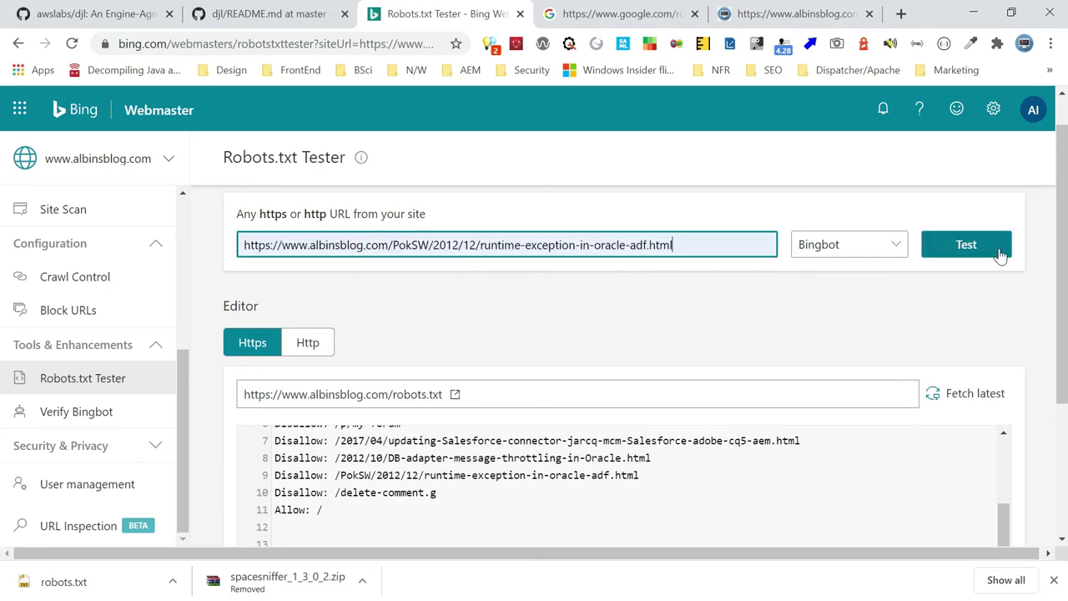
click(973, 259)
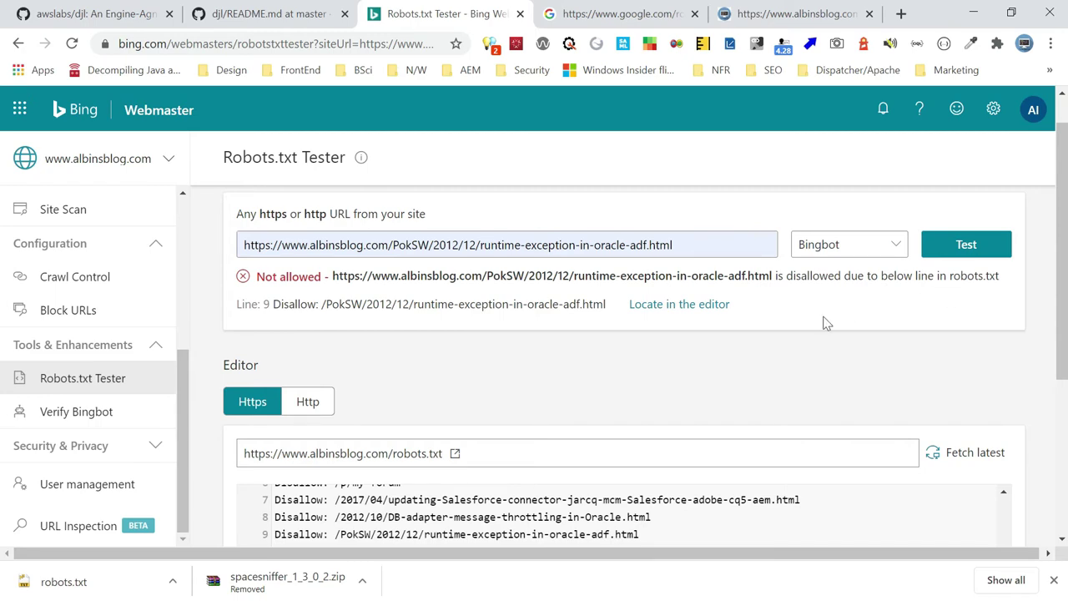
click(676, 305)
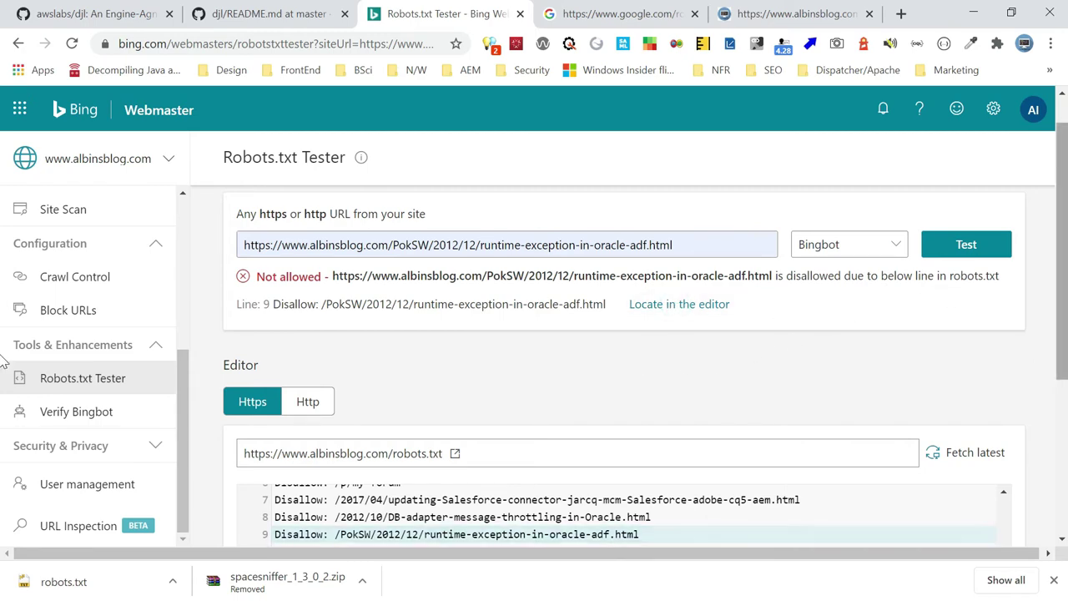
scroll(4, 178, down, 2)
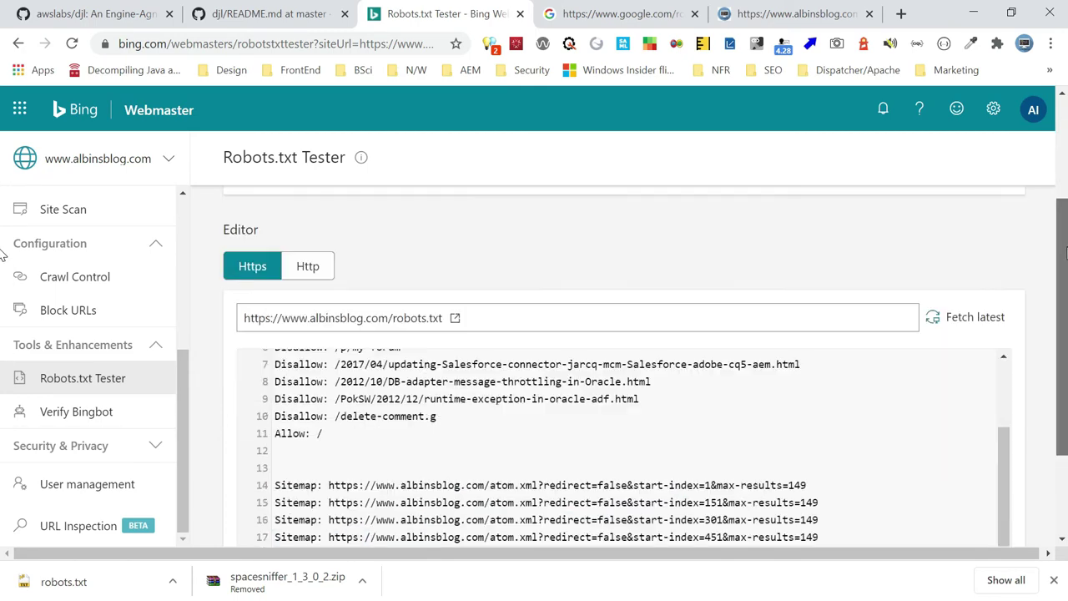
scroll(4, 267, down, 1)
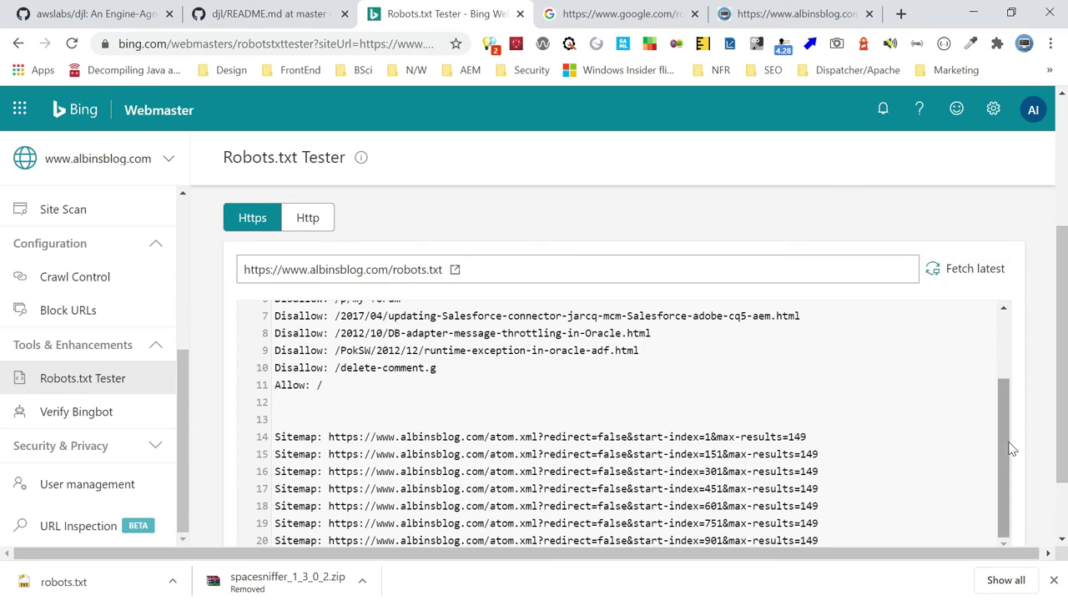
scroll(1066, 234, up, 2)
scroll(1066, 234, up, 1)
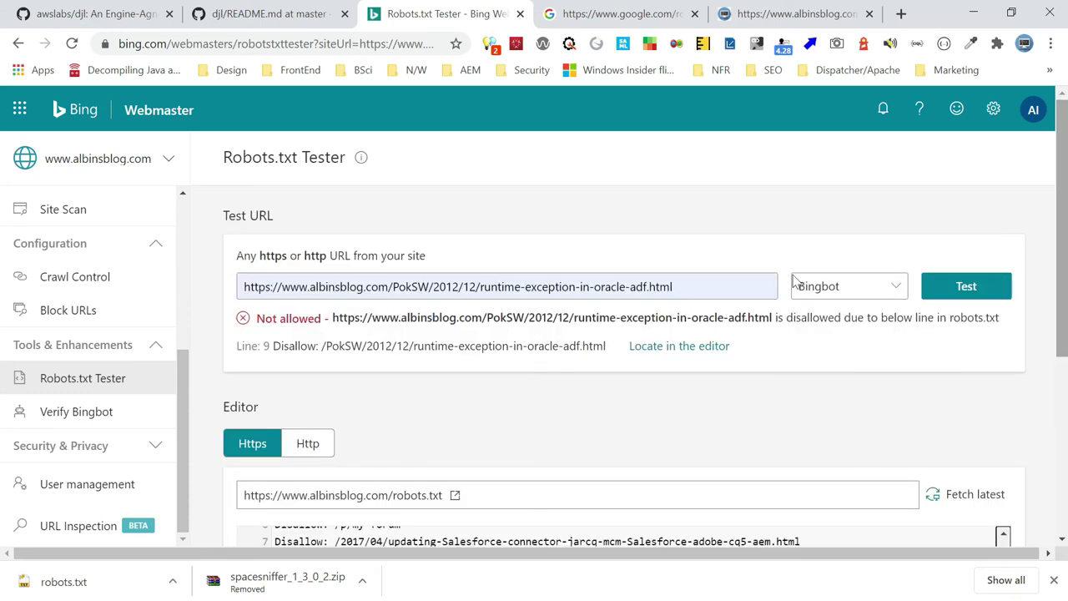
drag(392, 286, 675, 286)
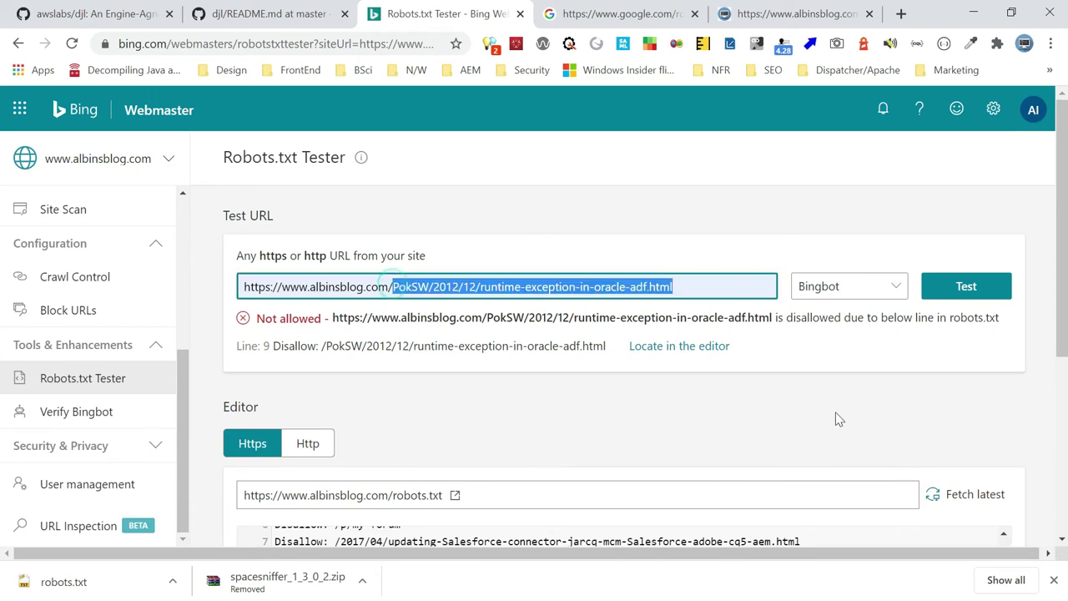
text(test)
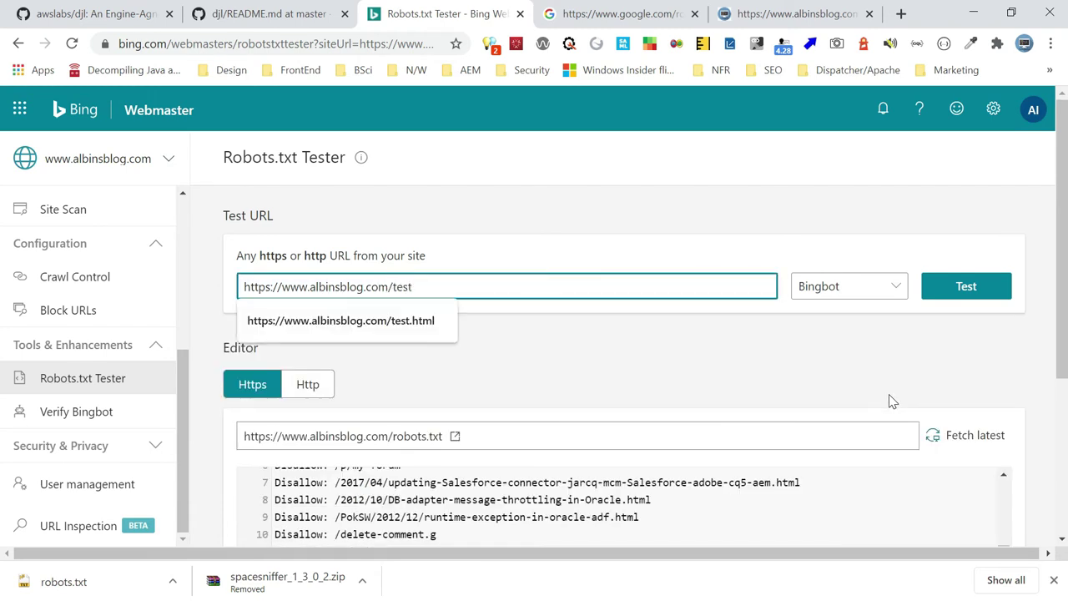
click(425, 321)
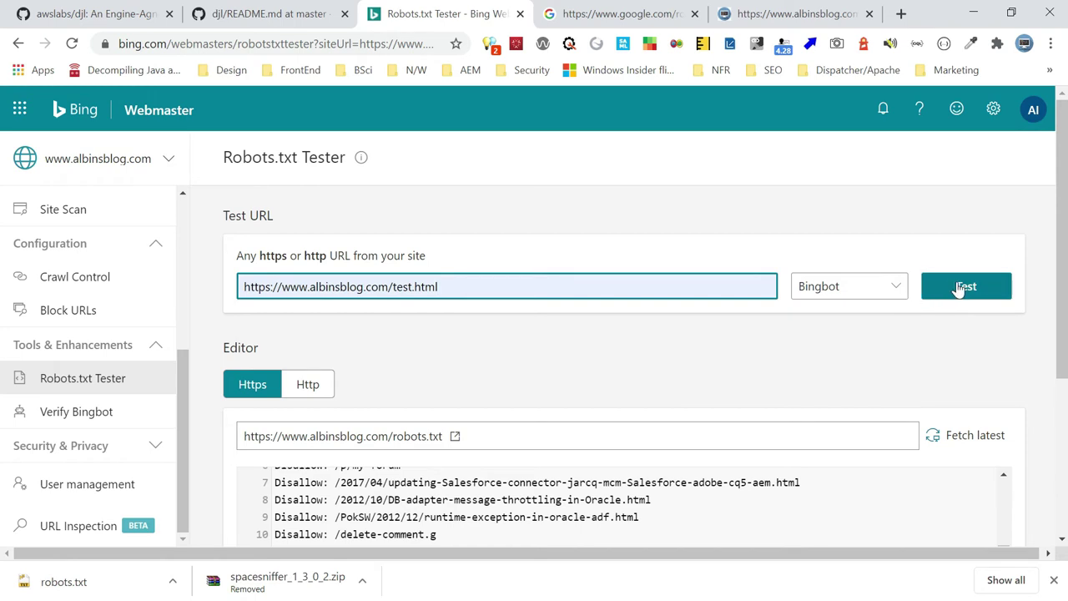
click(960, 288)
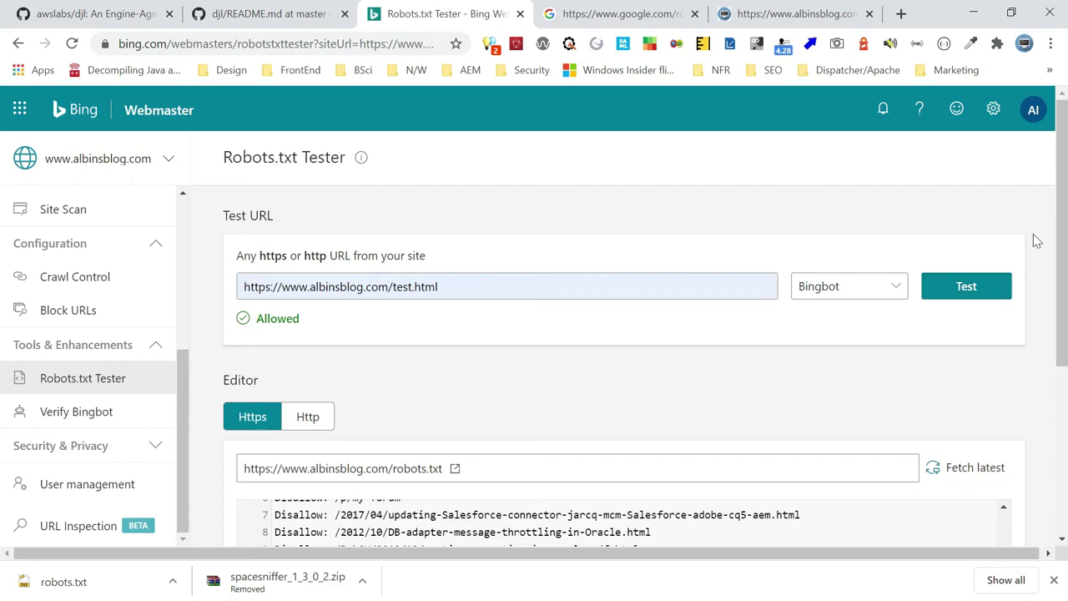
scroll(4, 251, down, 2)
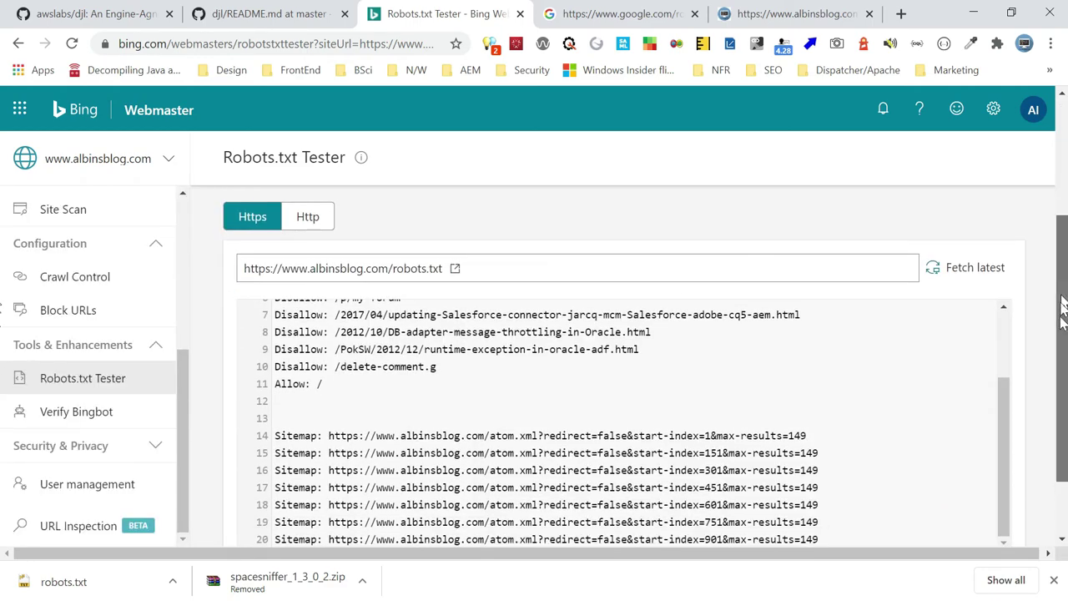
scroll(1064, 350, down, 1)
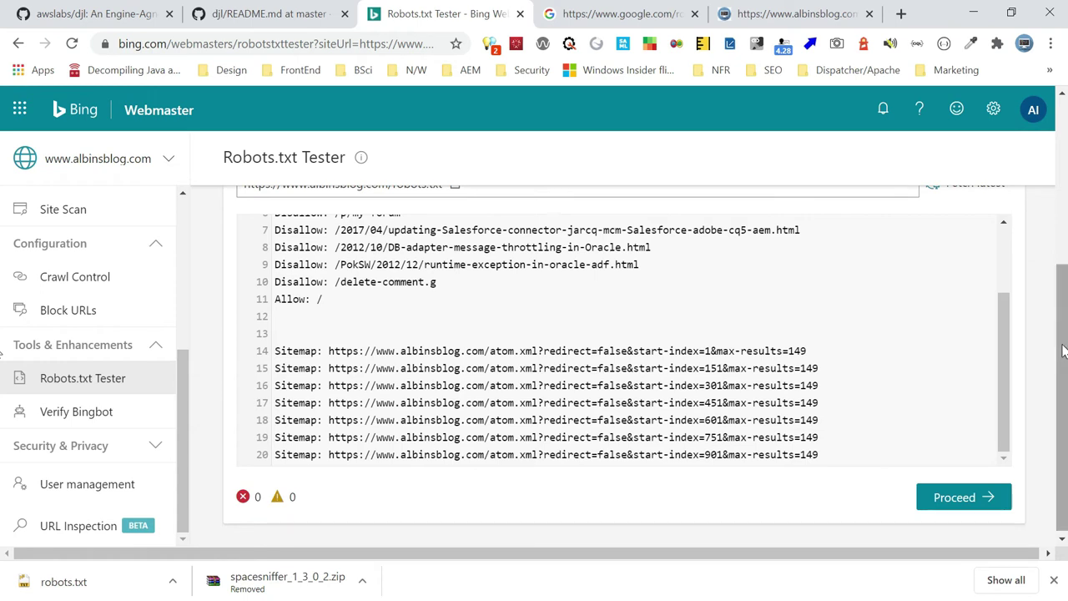
Proceed to the update steps and check albinsblog.com's live robots.txt in a new tab.
click(964, 500)
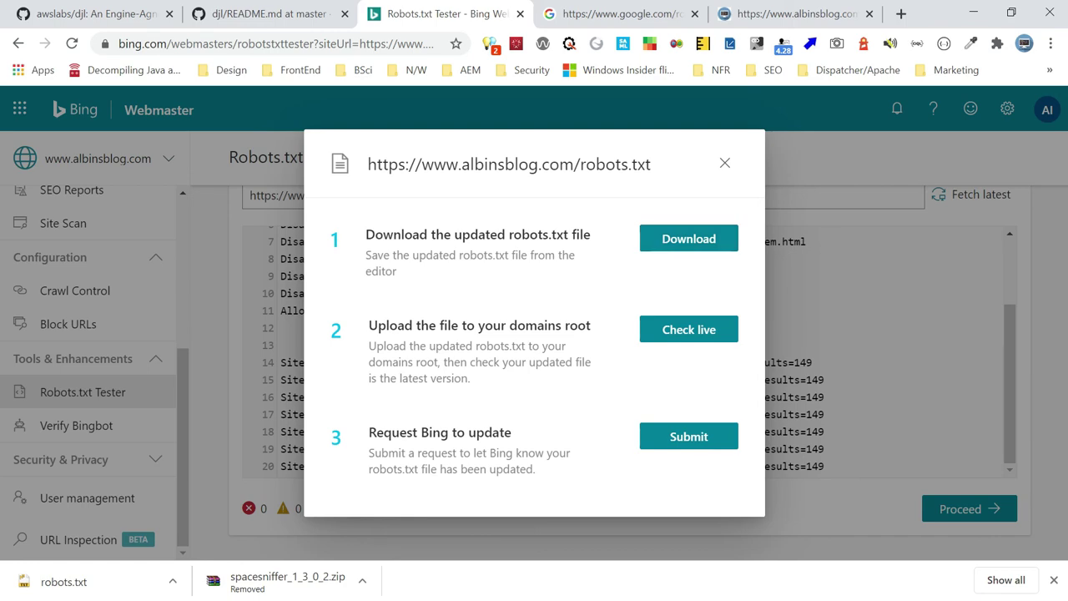
click(686, 330)
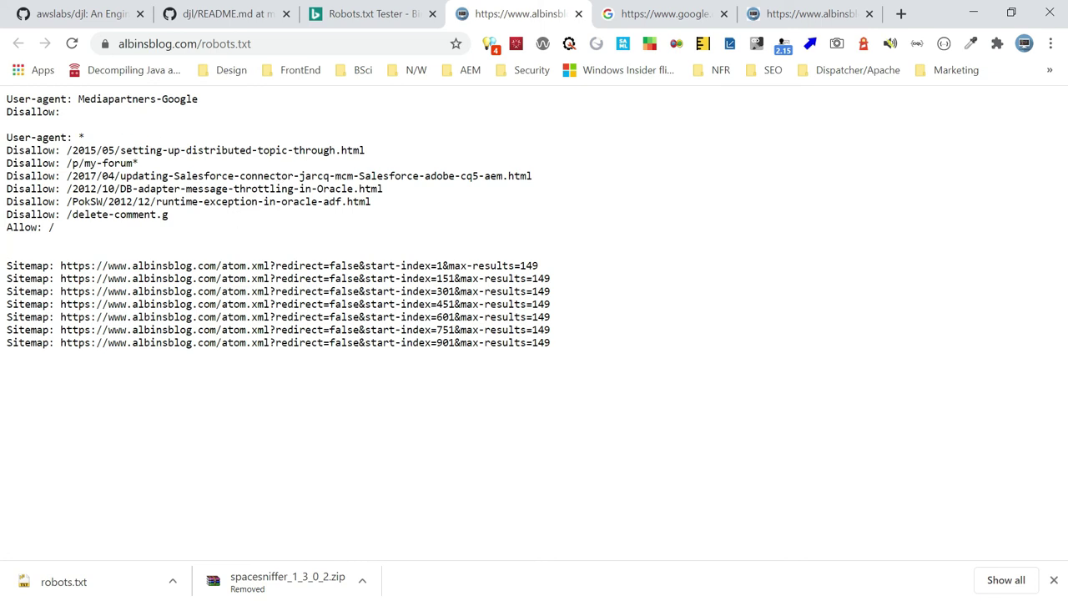
Back in the Robots.txt Tester, submit the Request Bing to update.
click(372, 23)
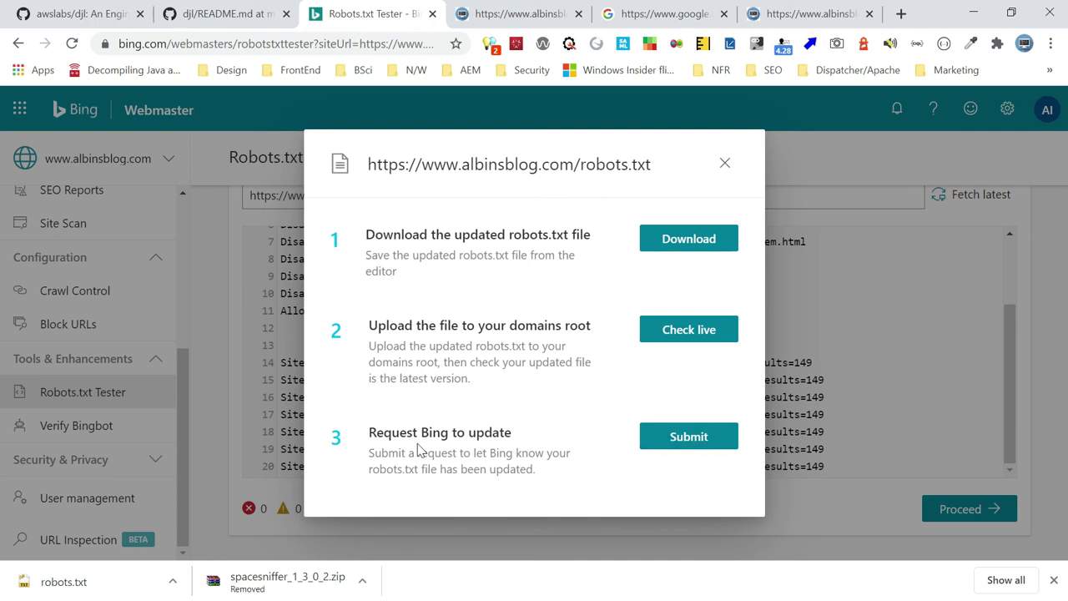
click(689, 439)
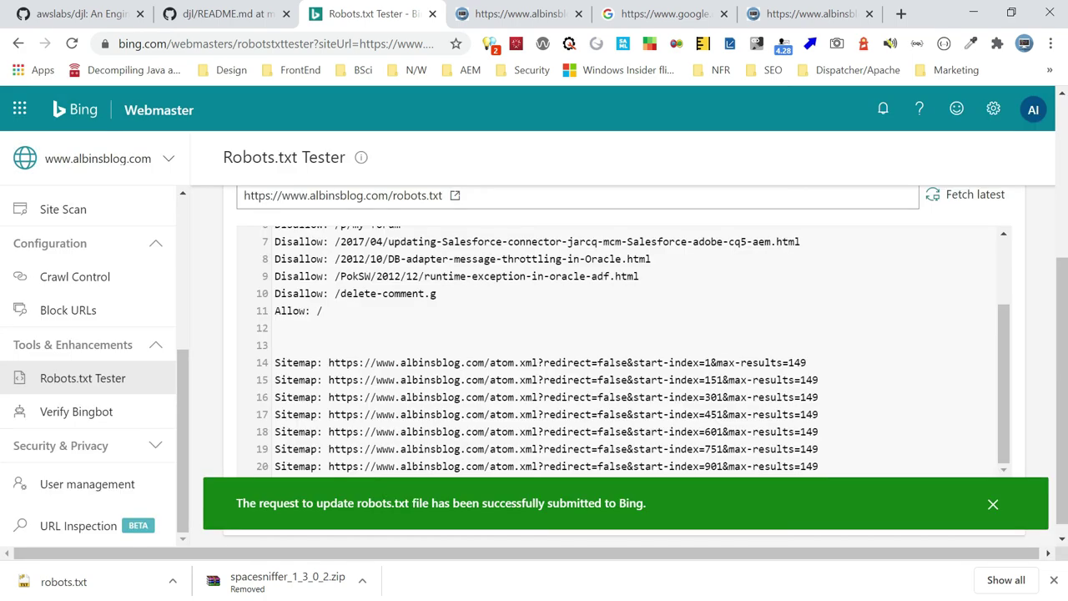